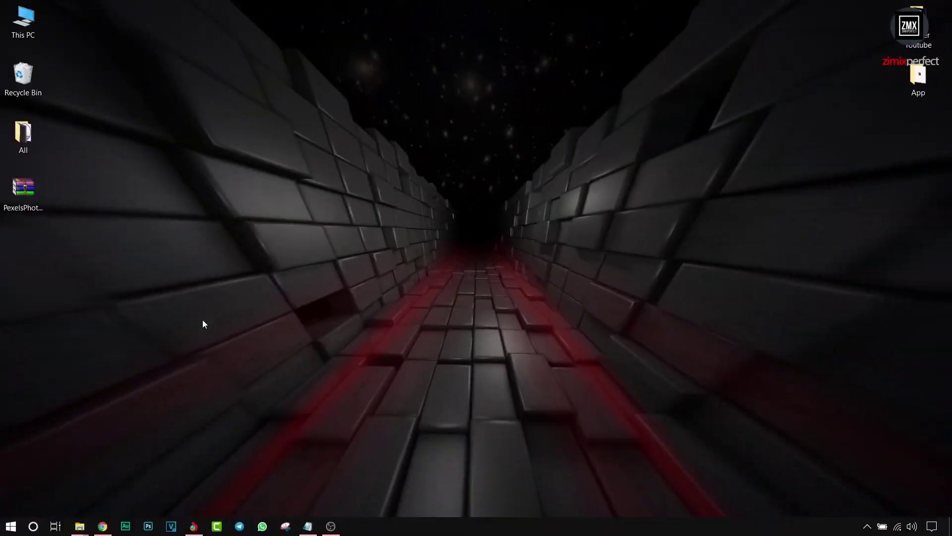
- Open pexels.com in Chrome and go to its Apps & Plugins page
left_click(102, 525)
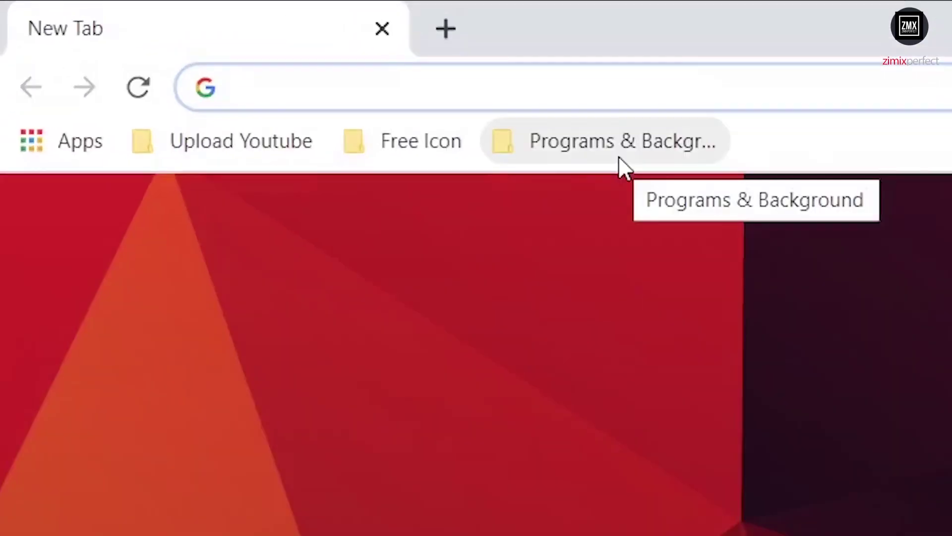
type("PE")
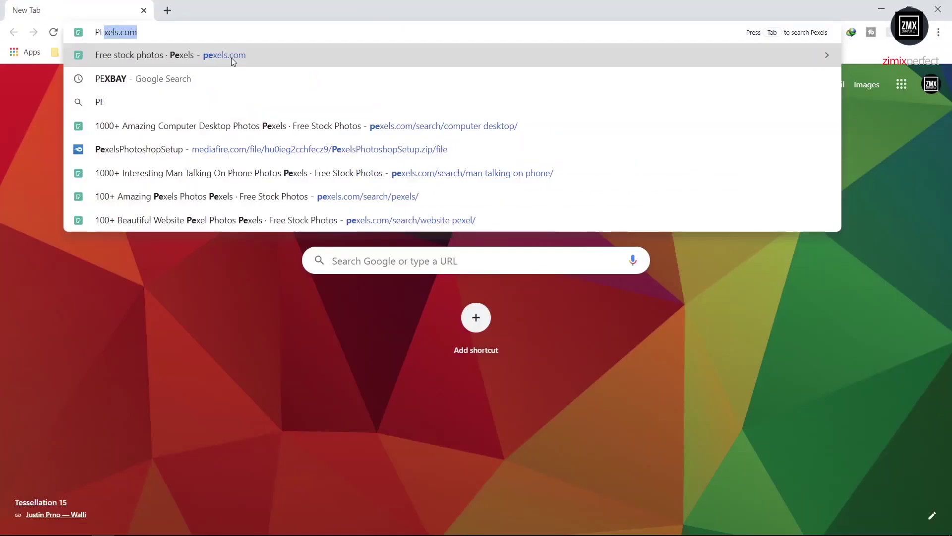
left_click(624, 168)
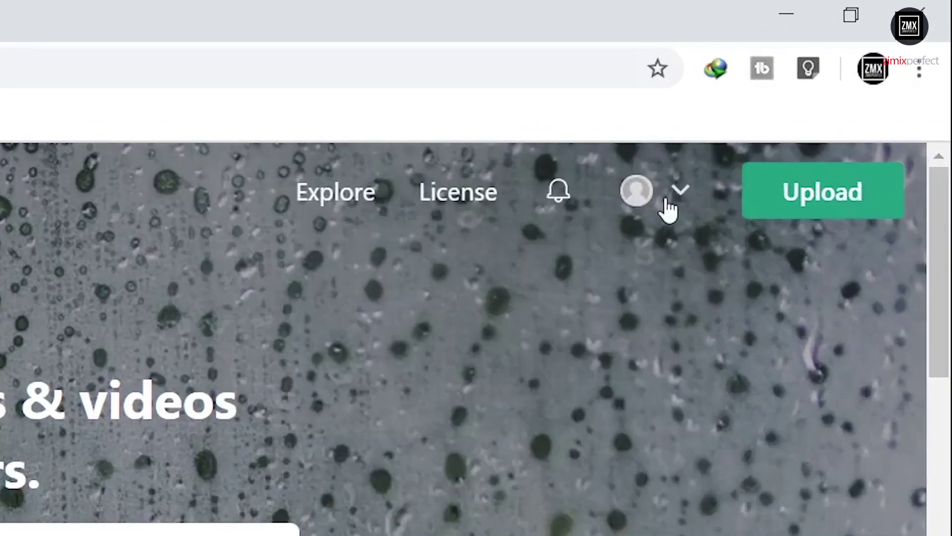
mouse_move(835, 88)
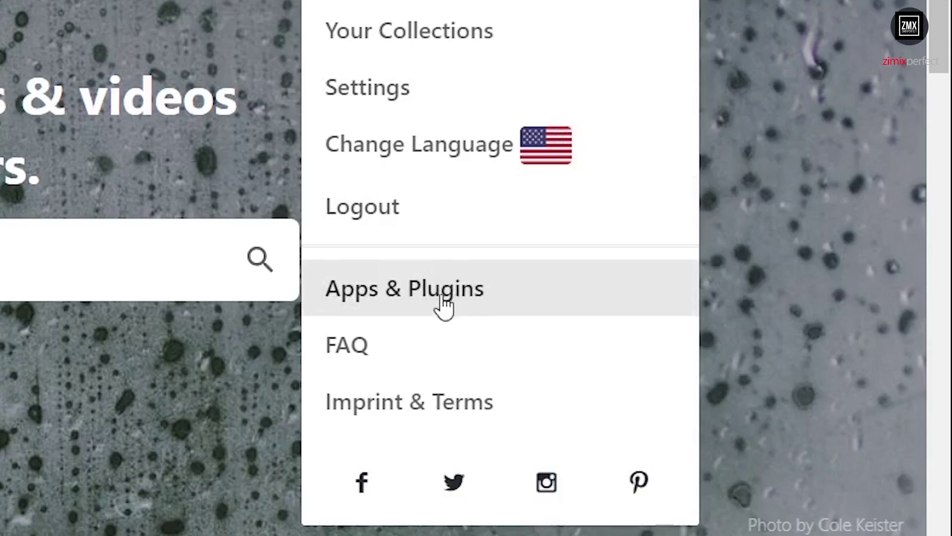
left_click(427, 300)
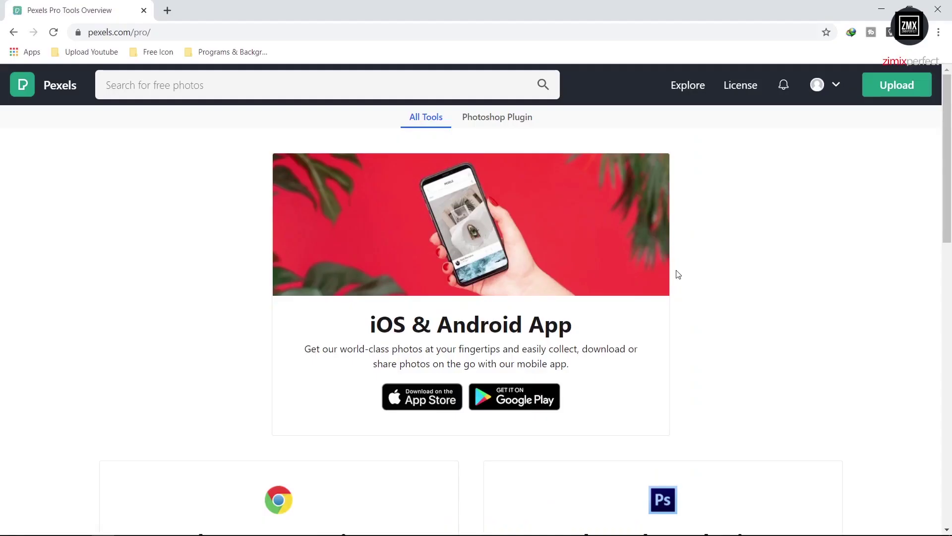
- Download the Pexels Photoshop plugin for Windows, choosing to add the duplicate and overwrite the existing file
scroll(679, 274, "down", 2)
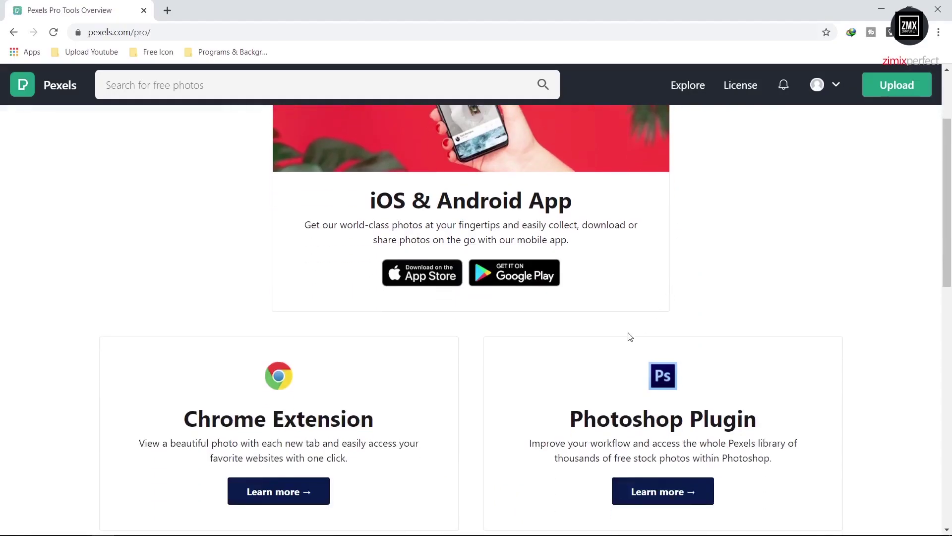
scroll(604, 351, "down", 3)
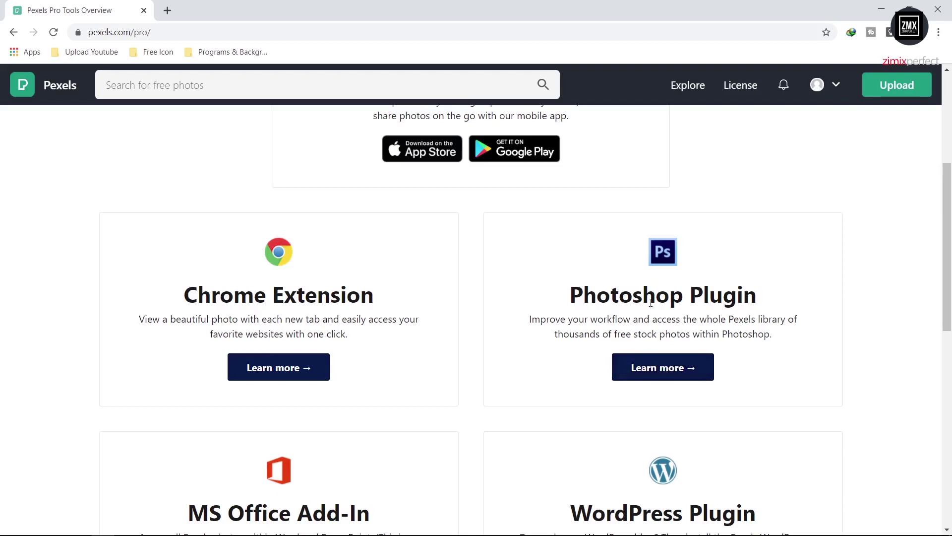
left_click(650, 378)
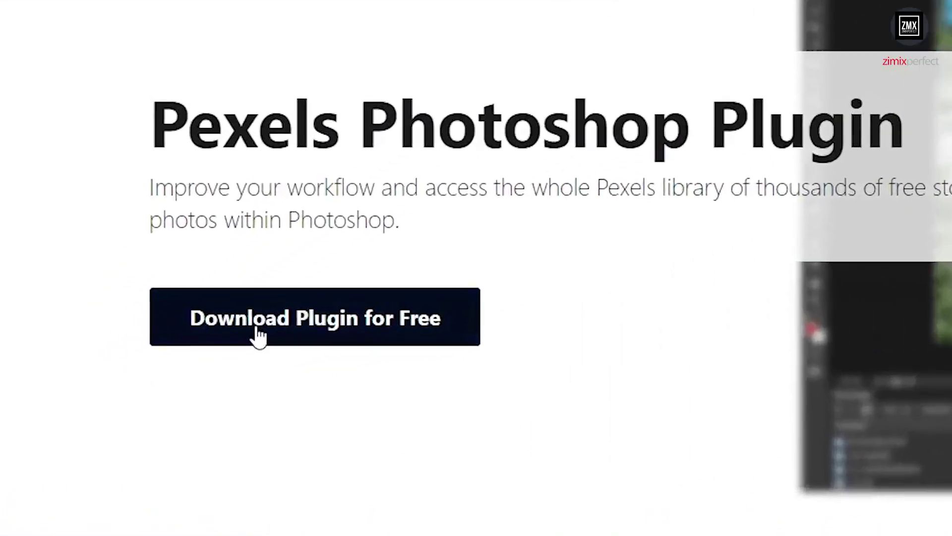
left_click(342, 297)
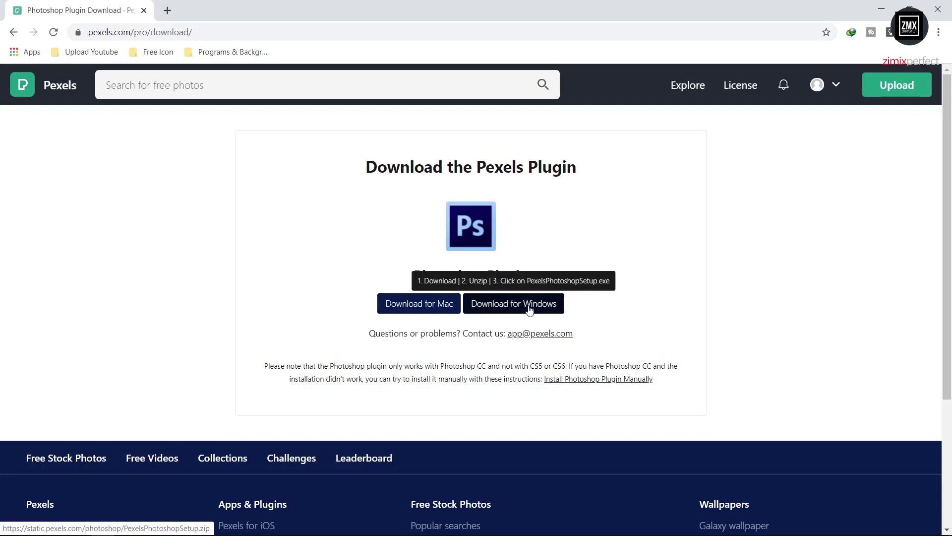
left_click(512, 307)
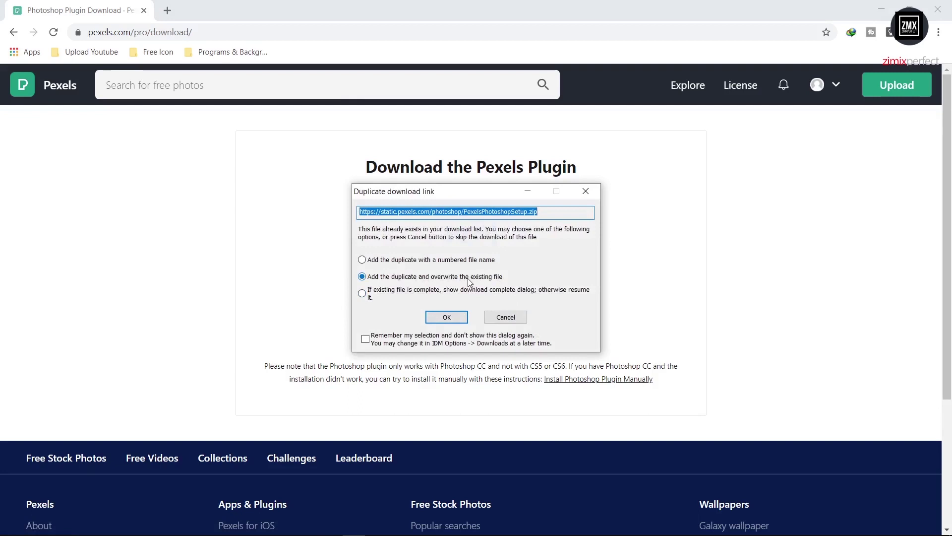
left_click(447, 316)
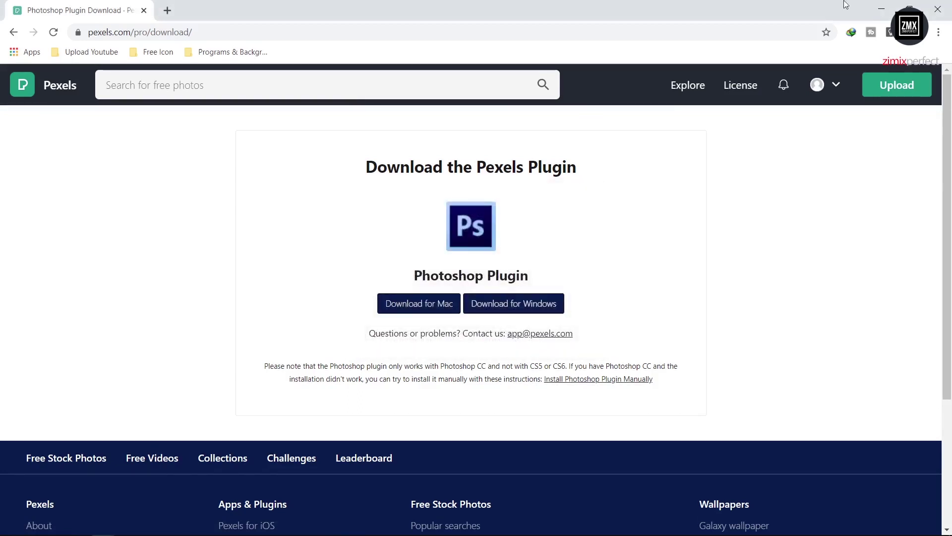
- Minimize the browser and extract the PexelsPhotoshopSetup_2 archive on the desktop into a folder of the same name
left_click(881, 7)
left_click_drag(23, 189, 233, 161)
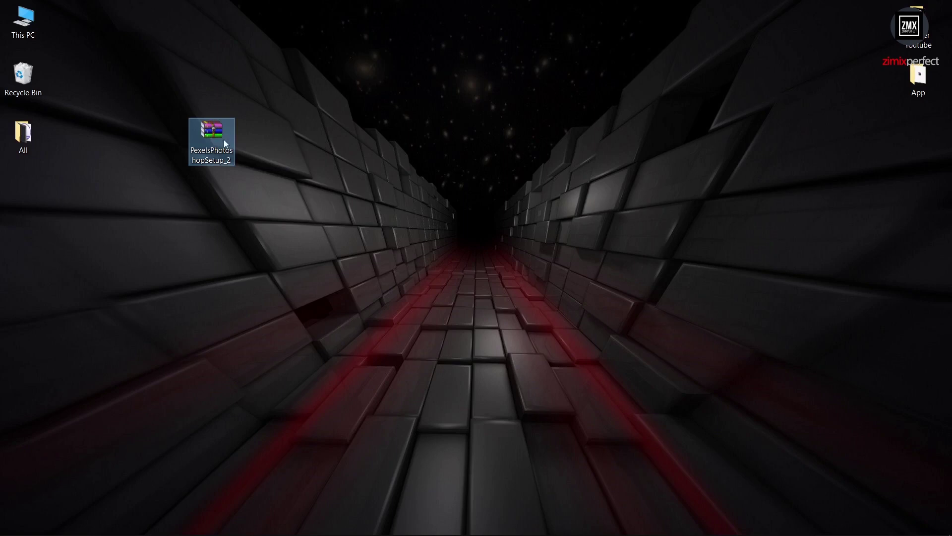
right_click(213, 127)
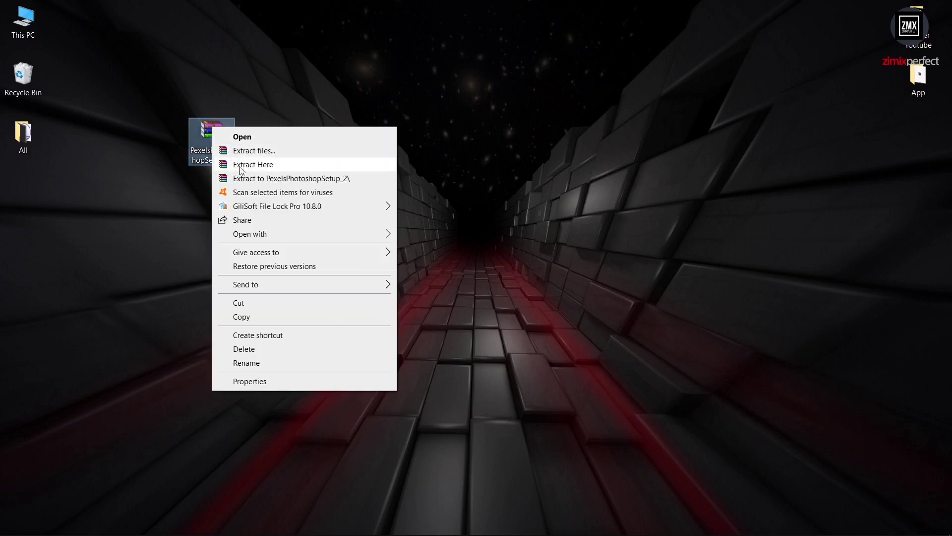
left_click(275, 179)
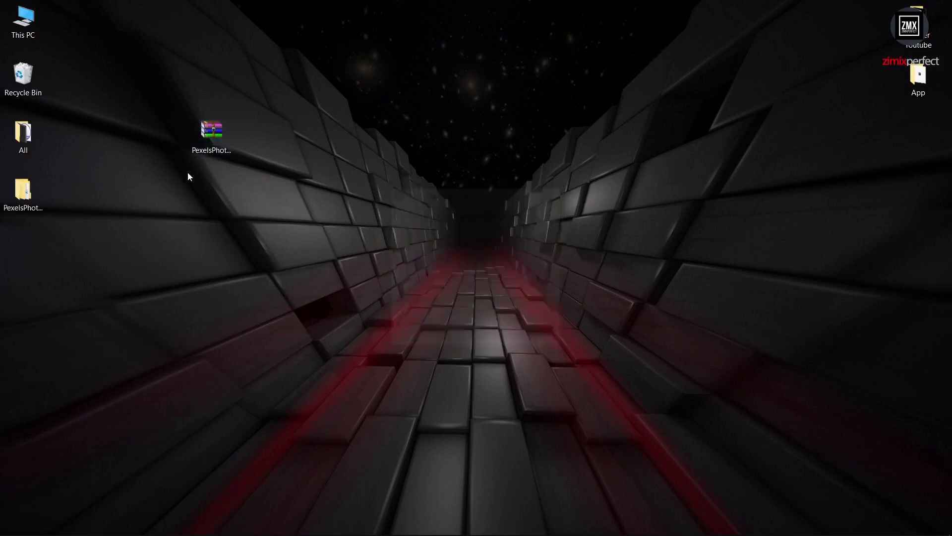
- Run the PexelsPhotoshopSetup application from the extracted folder's PexelsPhotoshopSetup subfolder, review the installer's instructions and close it
double_click(23, 194)
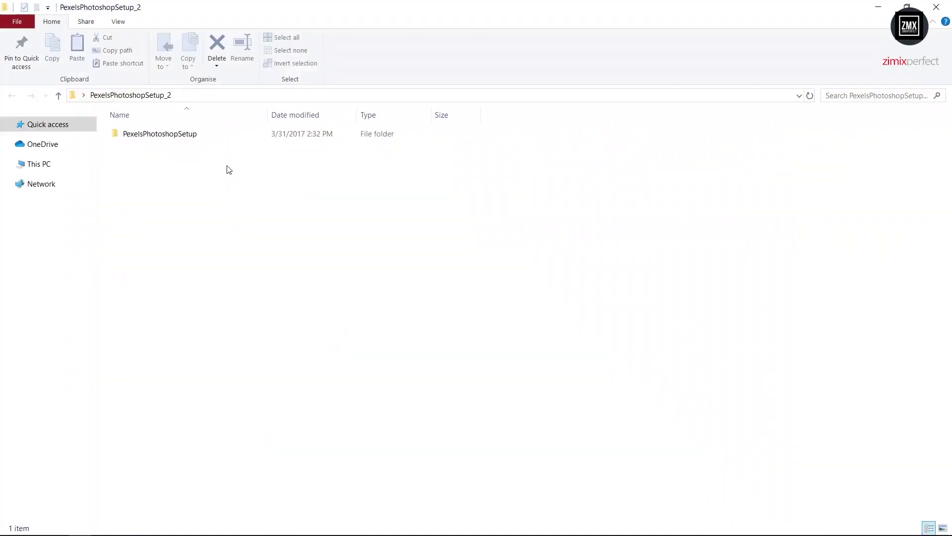
left_click(152, 141)
double_click(152, 141)
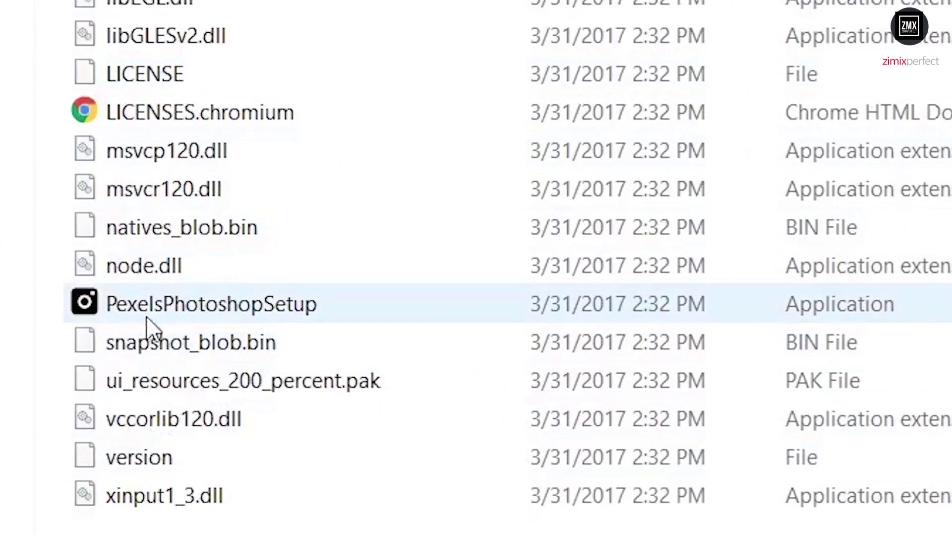
double_click(198, 315)
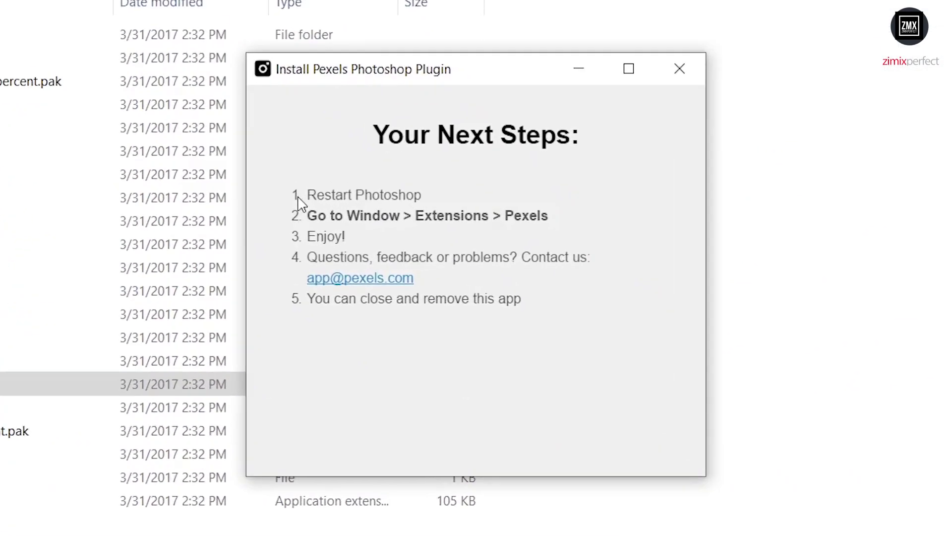
left_click_drag(308, 193, 332, 189)
left_click(358, 216)
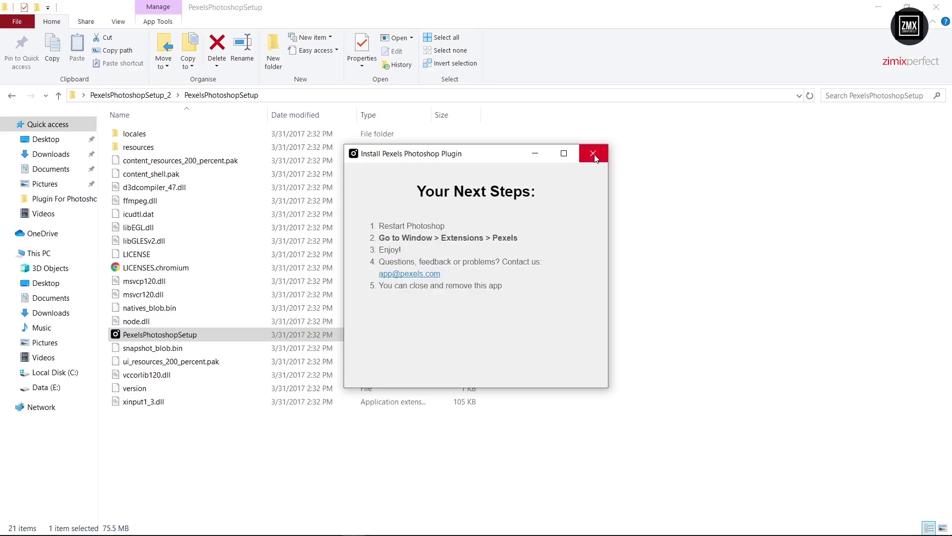
left_click(681, 70)
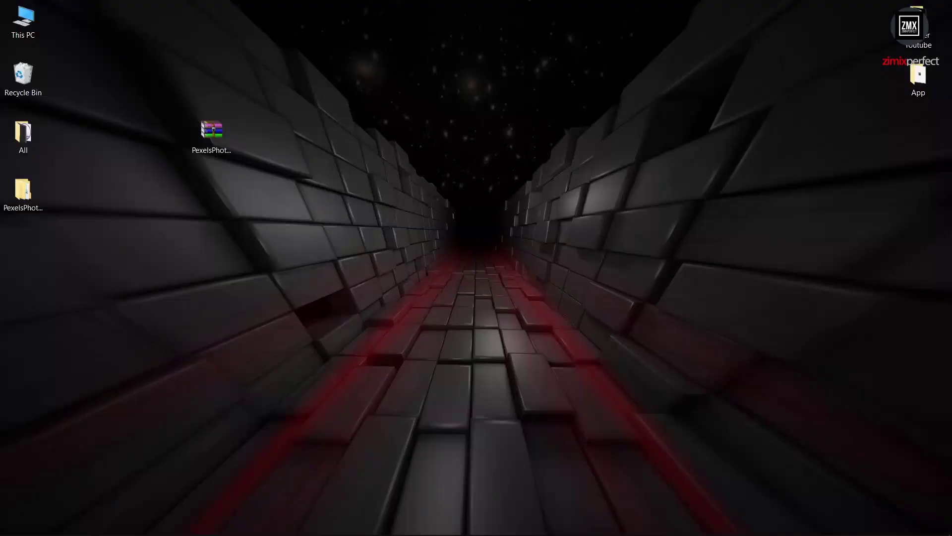
- Switch to Photoshop and open the Pexels extension
mouse_move(226, 535)
left_click(149, 527)
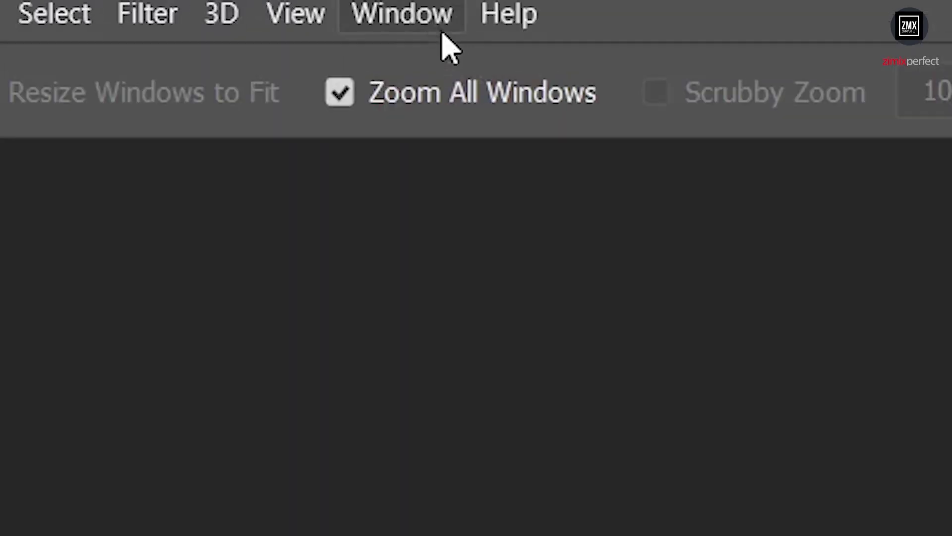
left_click(246, 8)
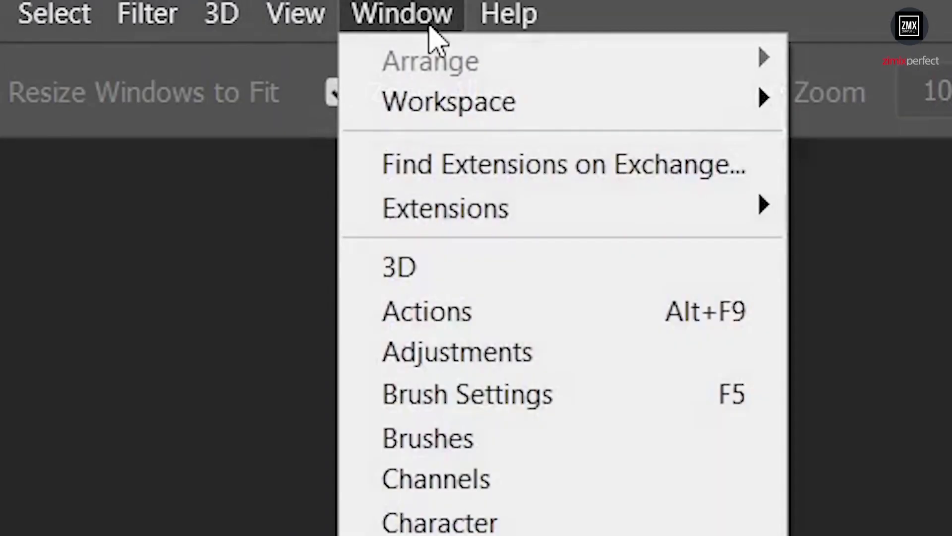
mouse_move(446, 206)
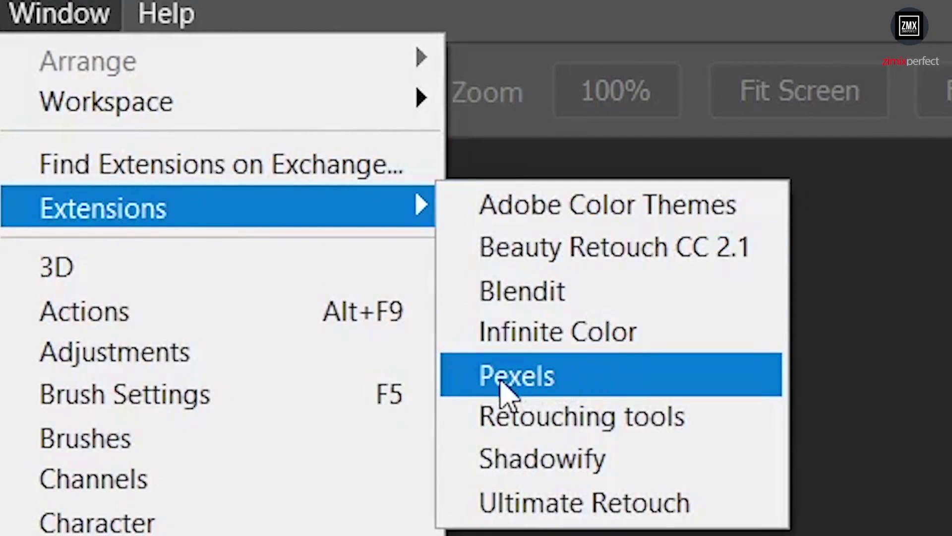
left_click(501, 381)
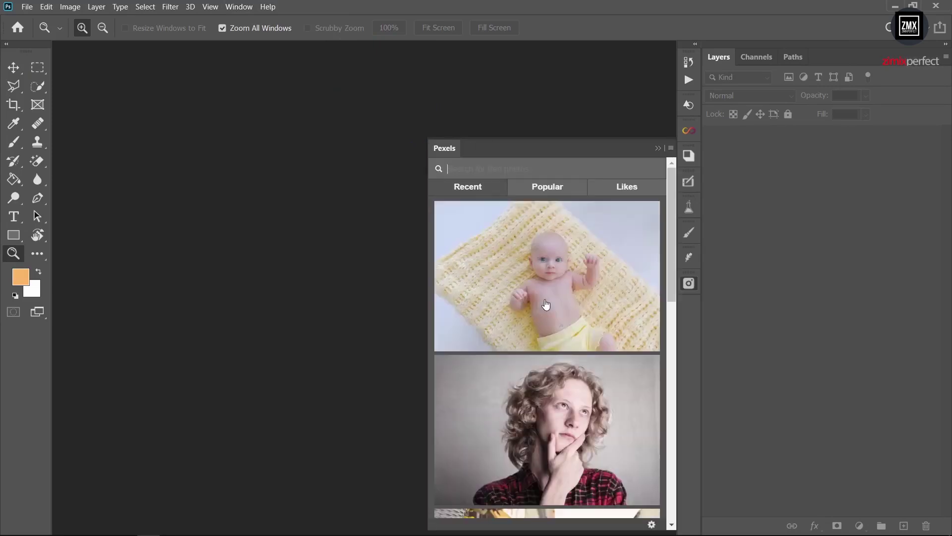
- Search Pexels for "man", insert the street photo of the man in glasses and a black turtleneck, and collapse the extension
mouse_move(537, 276)
mouse_move(514, 208)
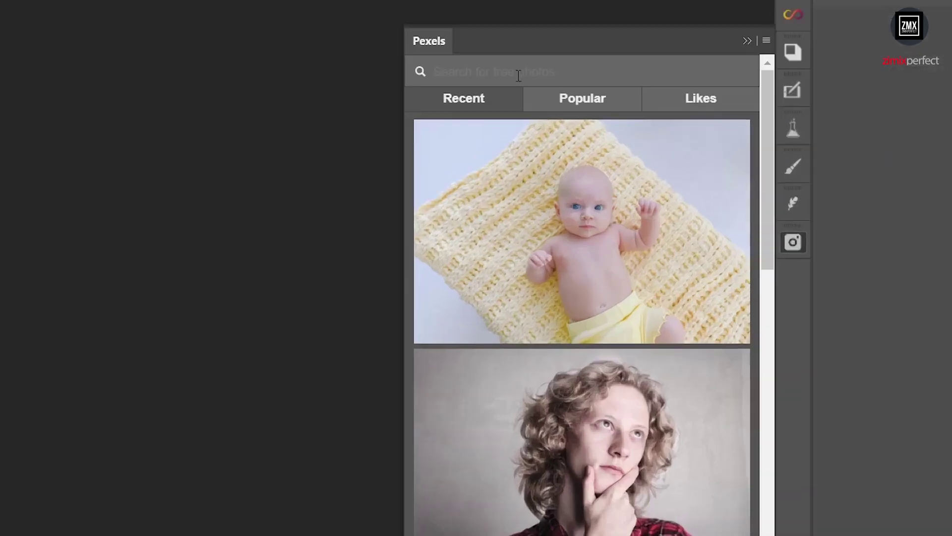
type("man")
key("Return")
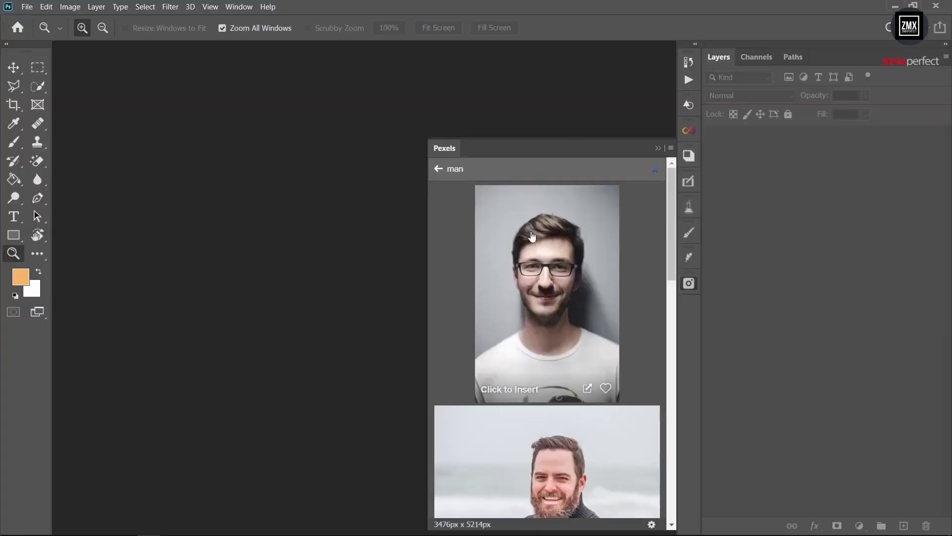
scroll(574, 255, "down", 10)
scroll(542, 291, "down", 15)
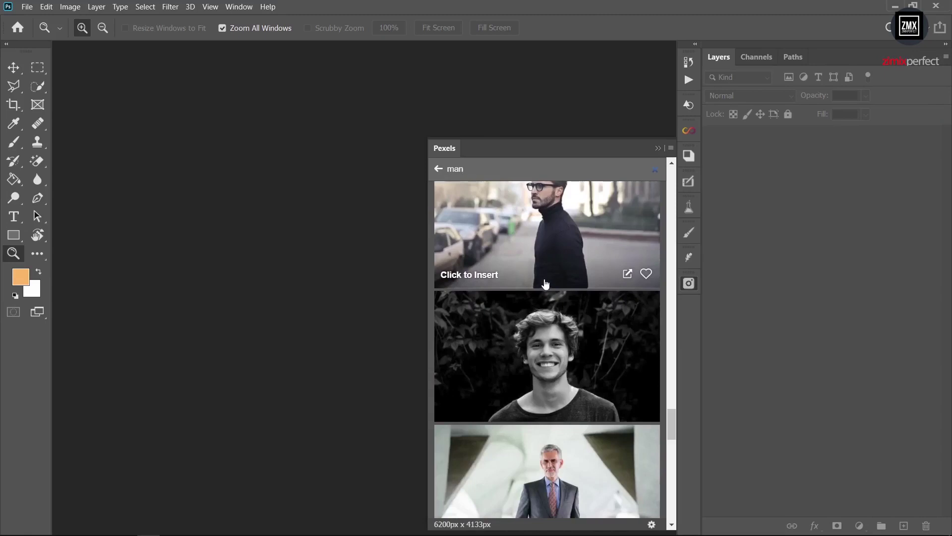
scroll(527, 293, "up", 3)
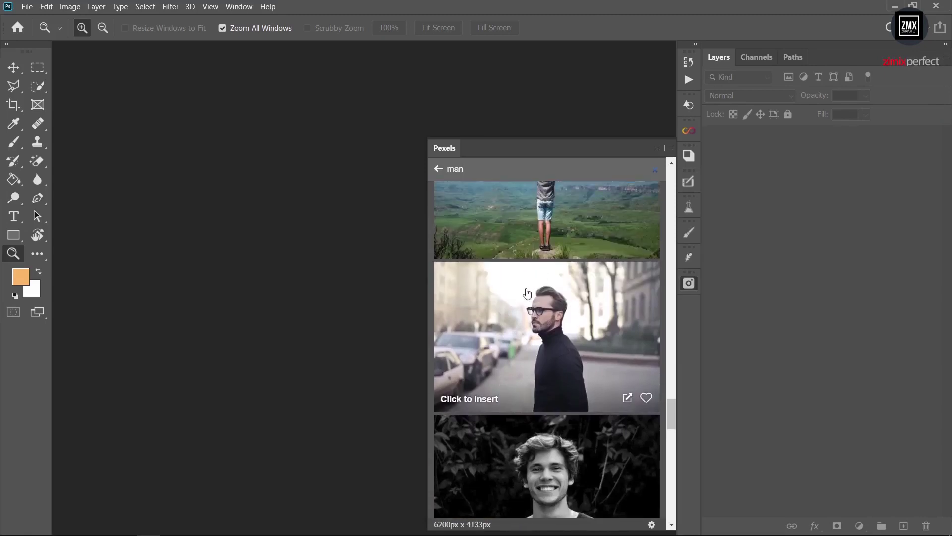
left_click(543, 314)
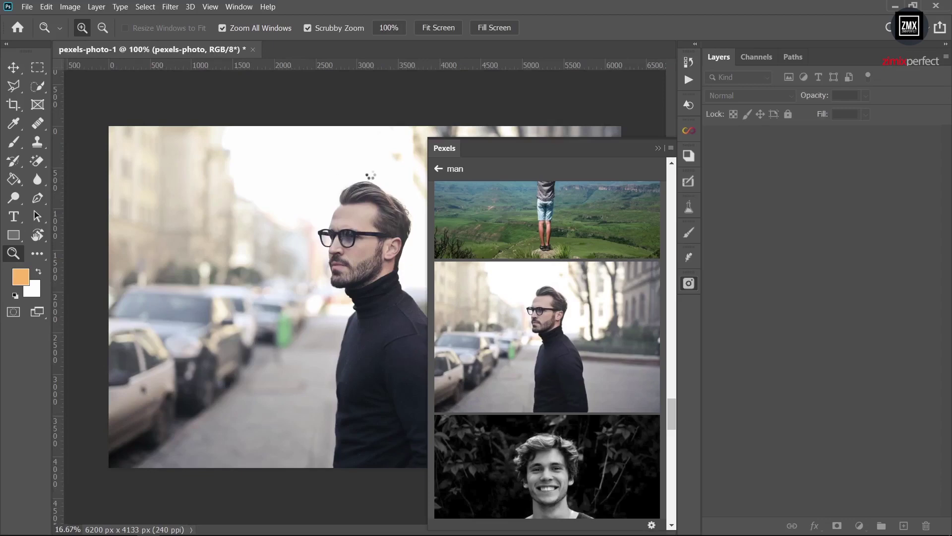
left_click(652, 146)
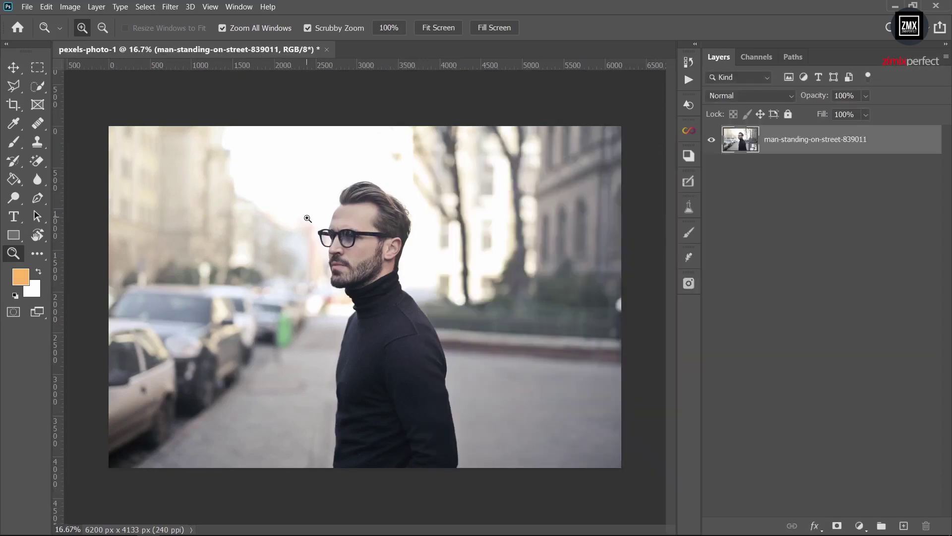
- Reopen the Pexels extension, search for "car" and insert the photo of the red sports car on the forest road
left_click(688, 283)
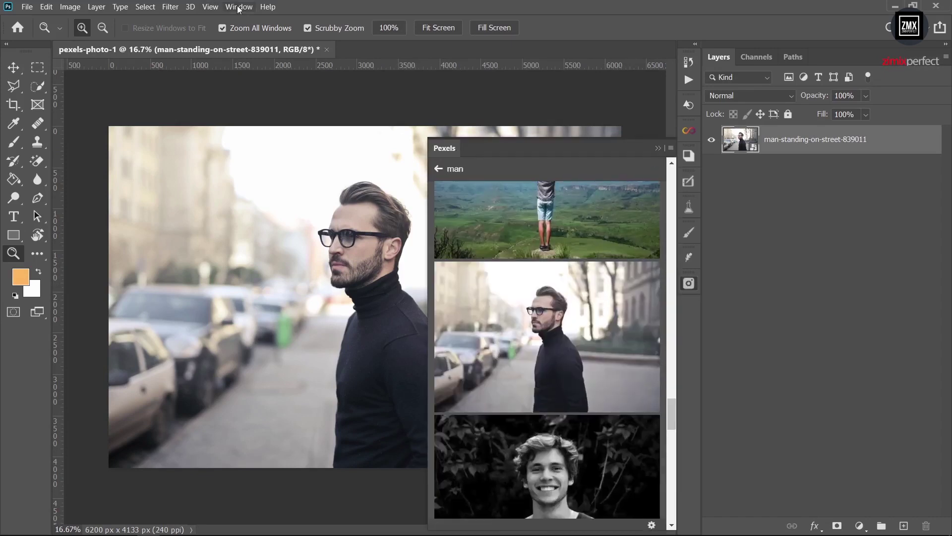
left_click(499, 168)
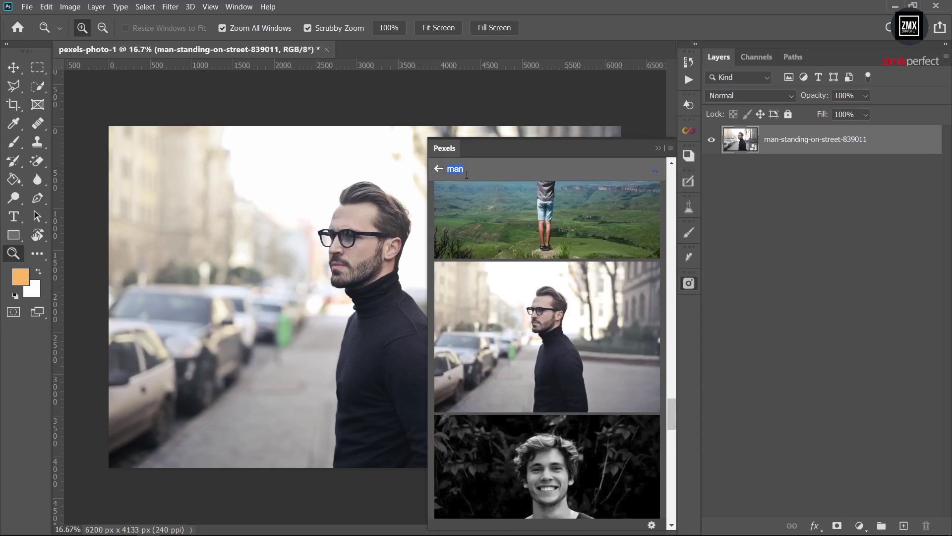
type("cart")
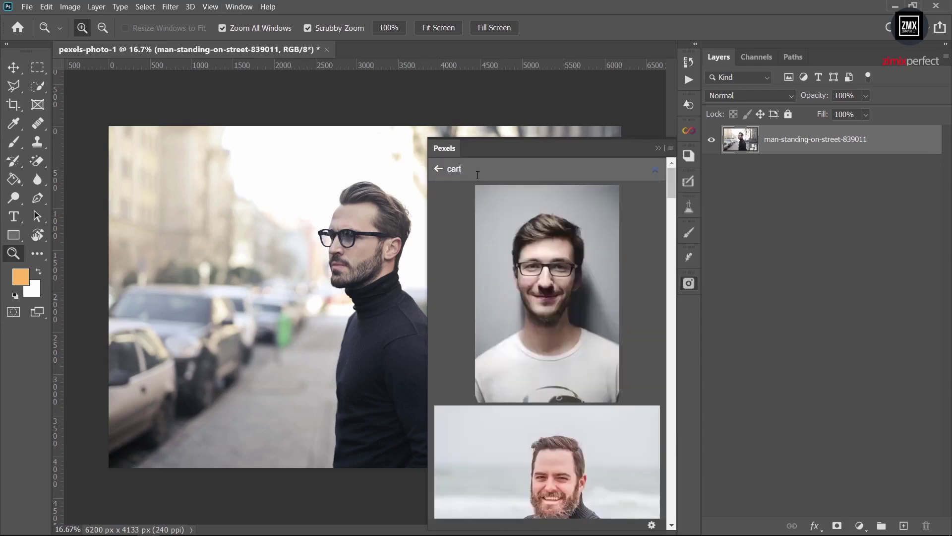
key("BackSpace")
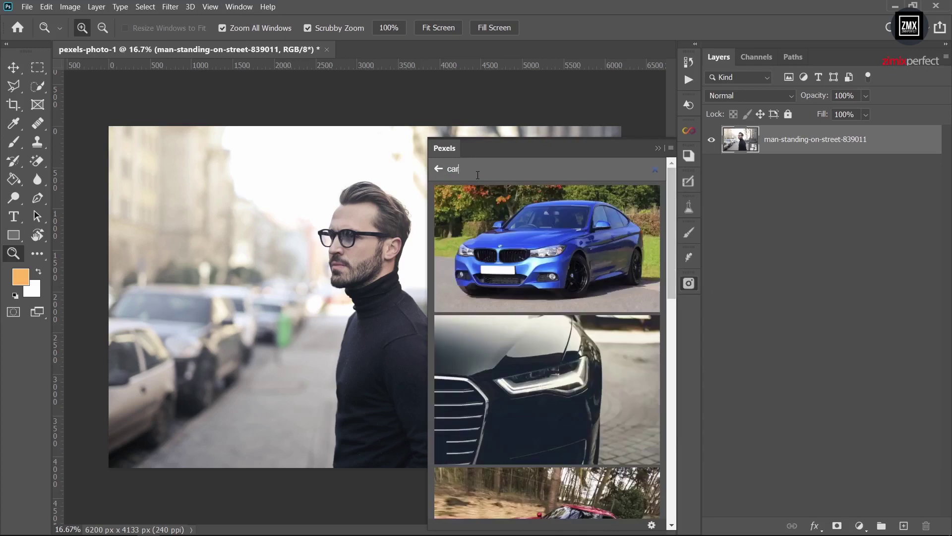
scroll(557, 308, "down", 15)
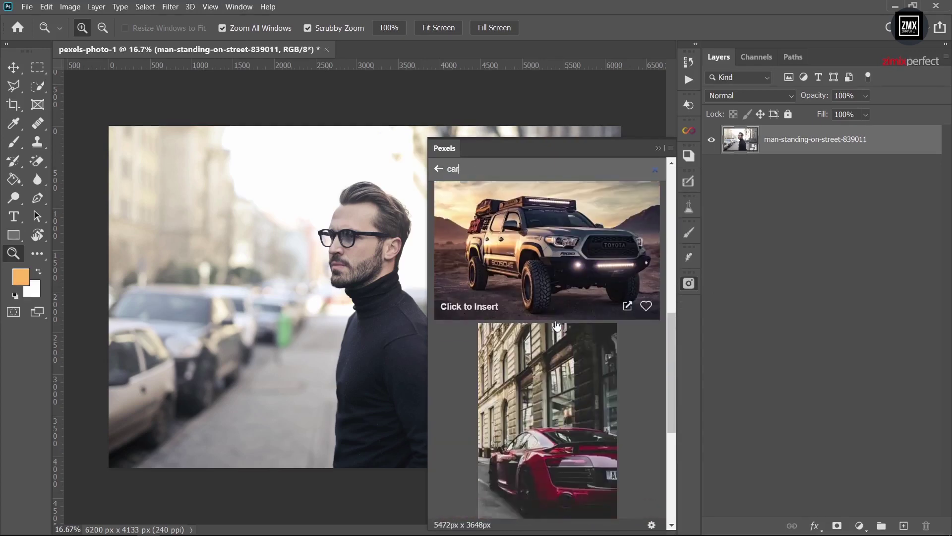
scroll(556, 309, "up", 8)
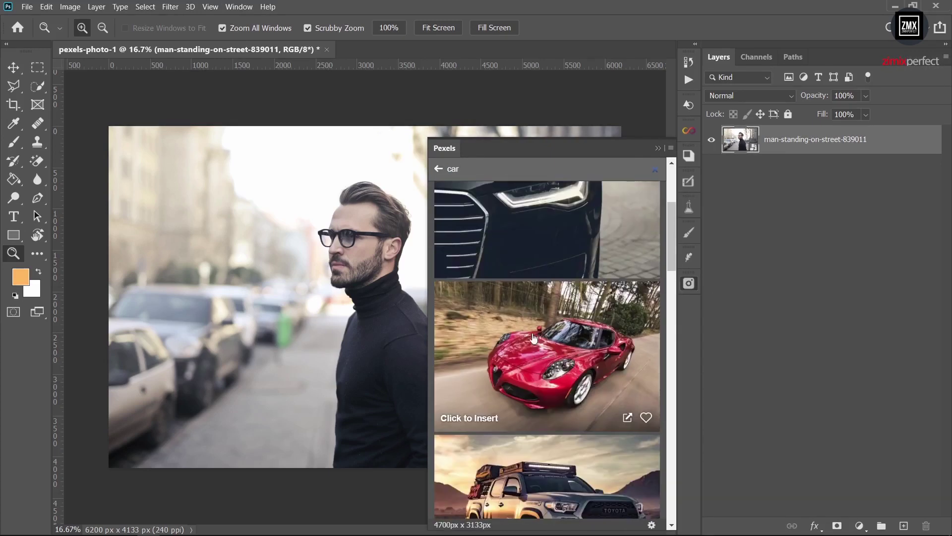
left_click(548, 350)
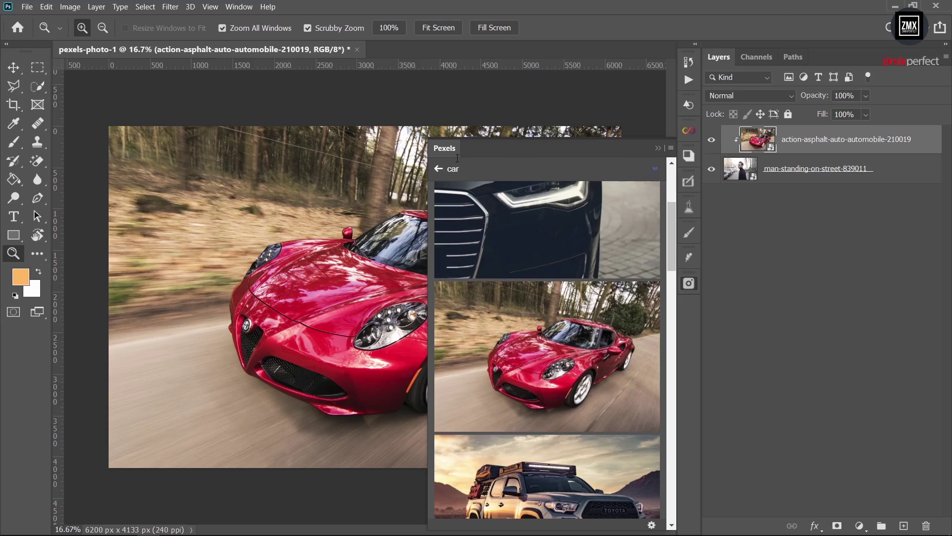
- Leave the car search and return to the recent photos in the Pexels extension
left_click(438, 169)
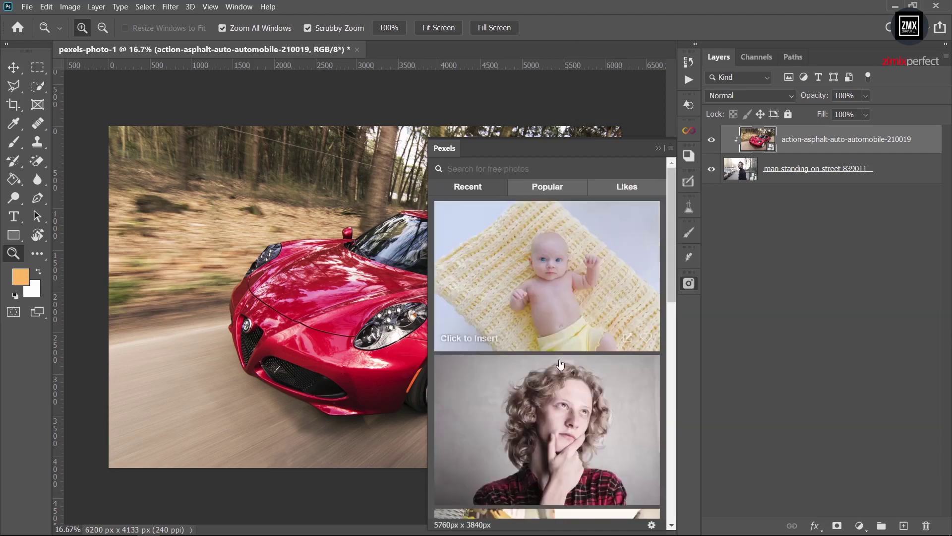
mouse_move(561, 392)
mouse_move(558, 307)
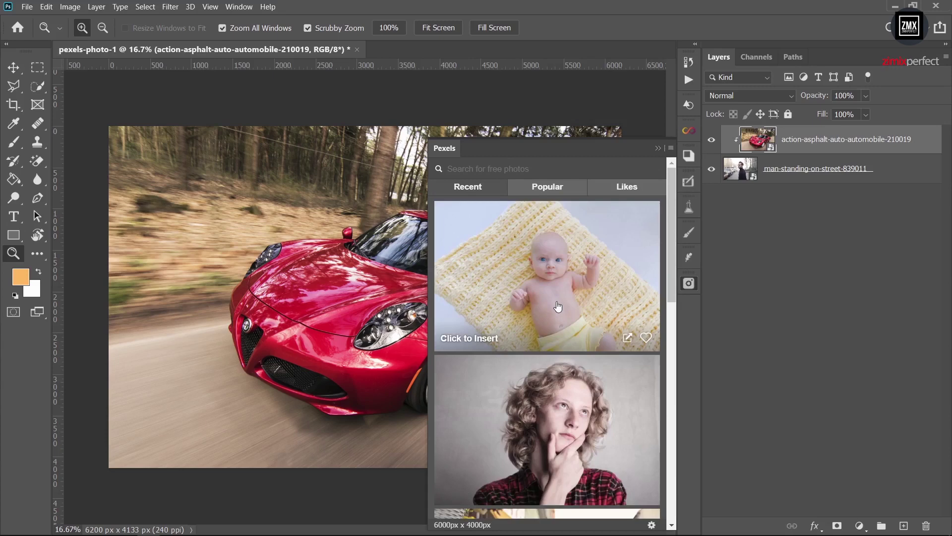